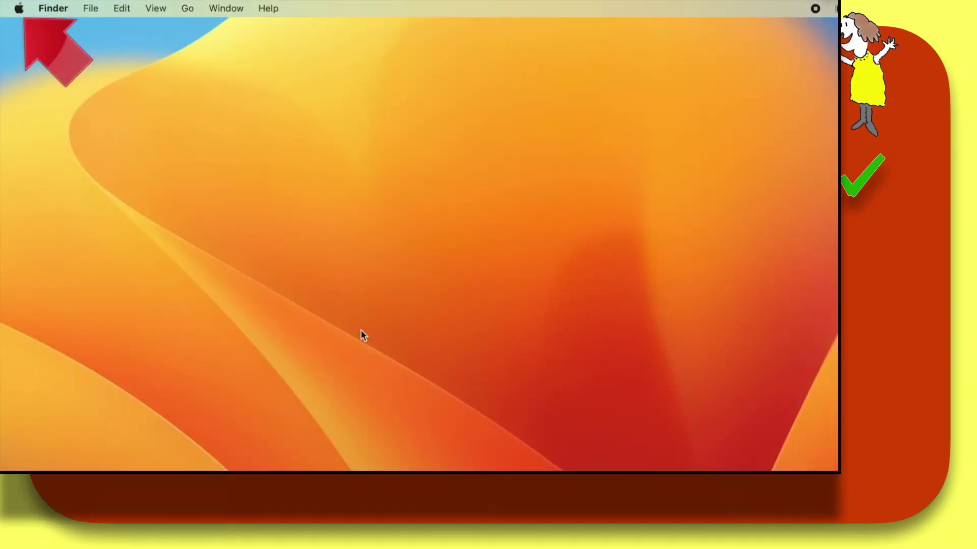
# Check this Mac's details in About This Mac, then view its Apple ID settings in System Settings
pyautogui.click(19, 9)
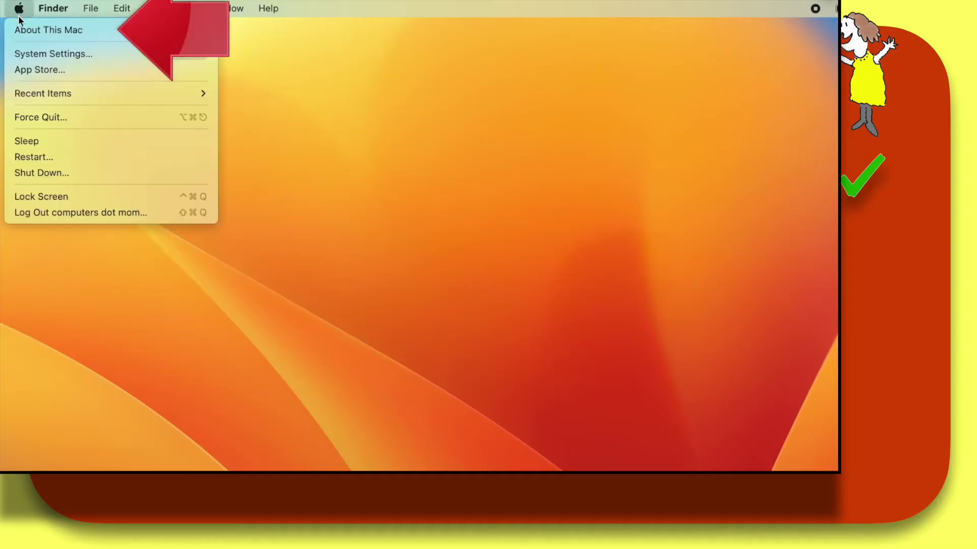
pyautogui.click(25, 32)
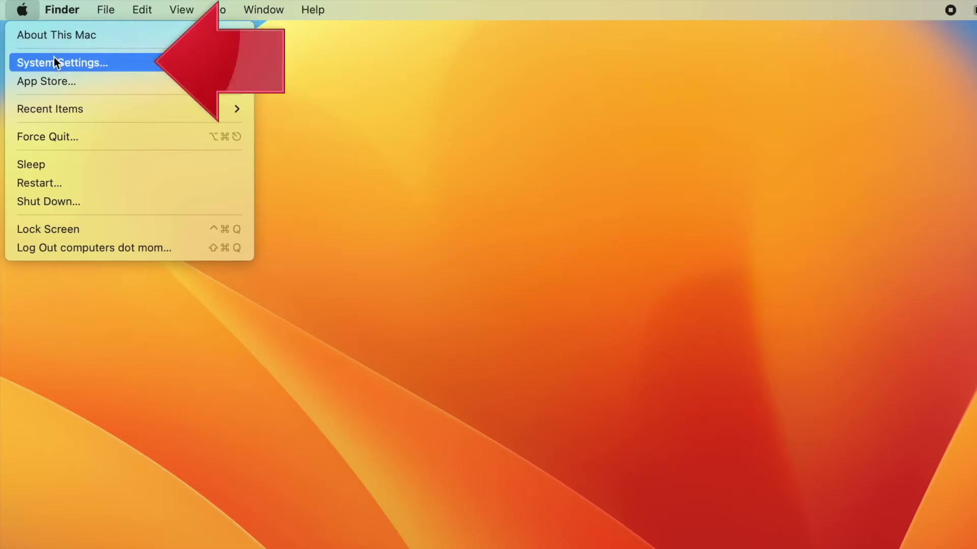
pyautogui.click(54, 58)
pyautogui.click(433, 183)
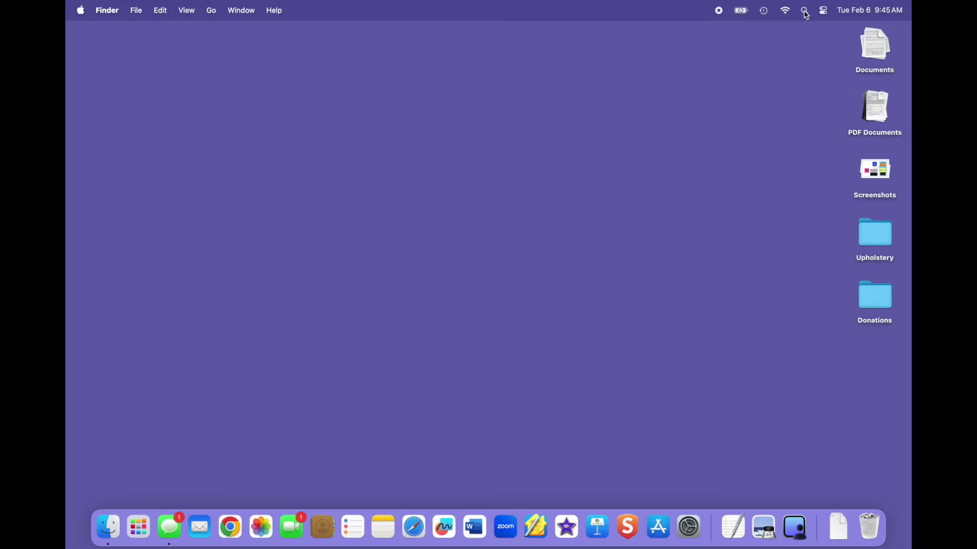
# Launch Screen Sharing via a Spotlight search for 'sc' to bring up its connections list
pyautogui.click(805, 12)
pyautogui.write('s')
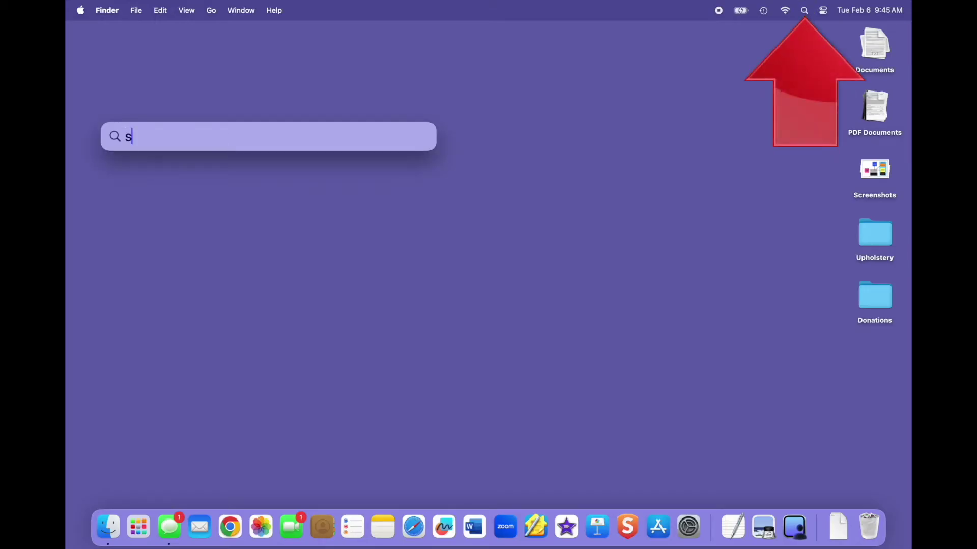
pyautogui.write('c')
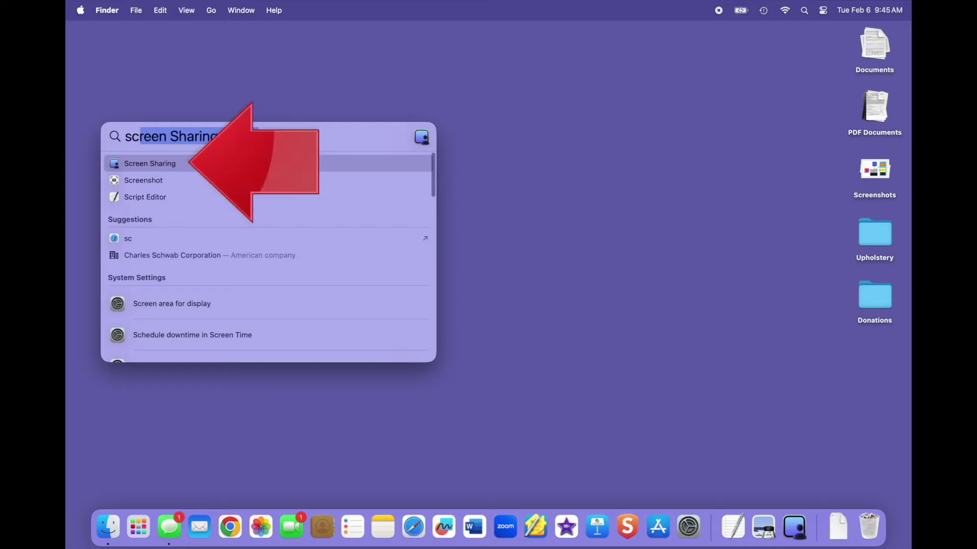
pyautogui.press('Return')
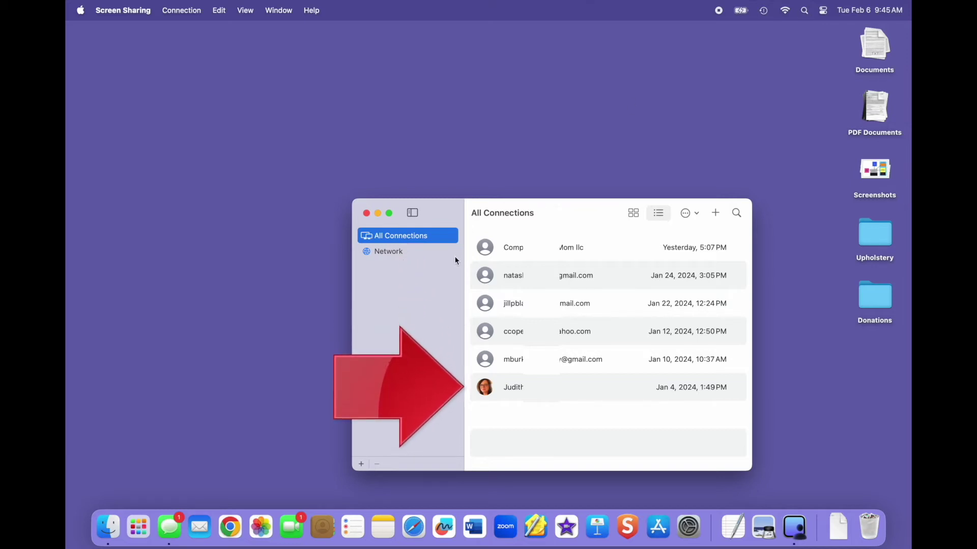
pyautogui.click(168, 107)
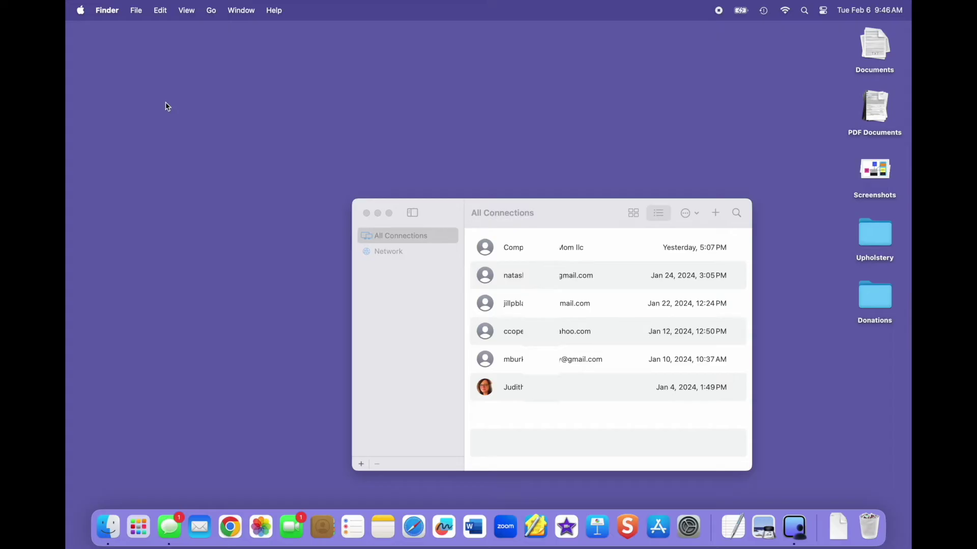
# Start a new connection to the contact's Apple ID e-mail and send the screen-sharing request
pyautogui.click(716, 213)
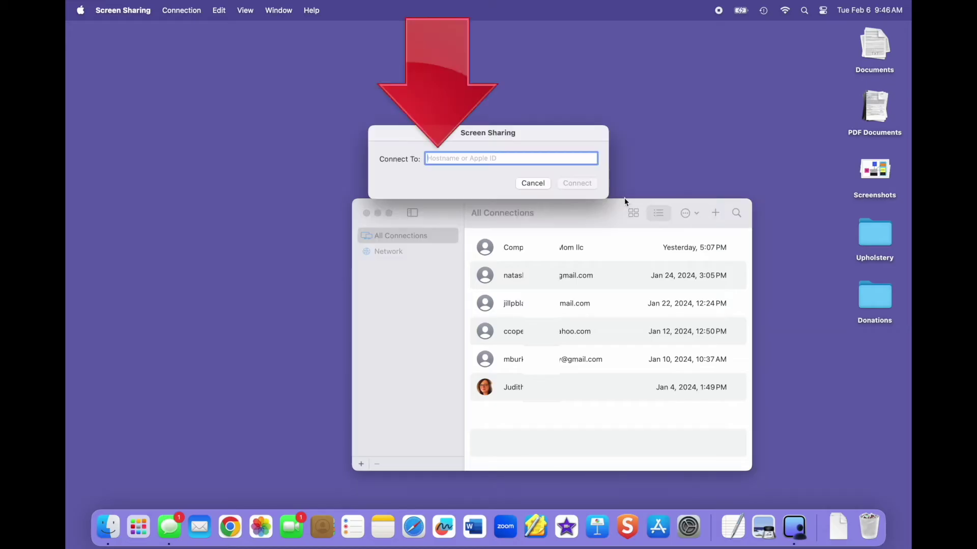
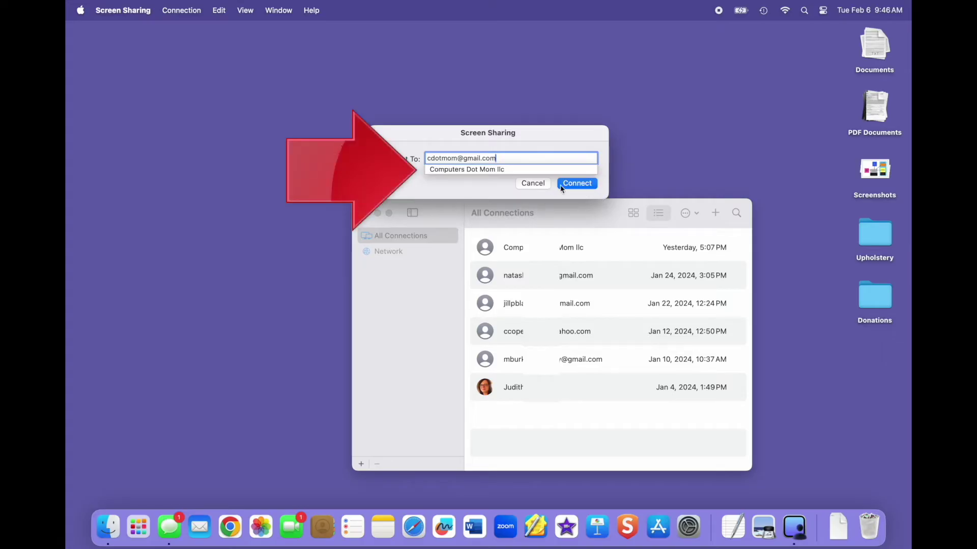
pyautogui.click(527, 171)
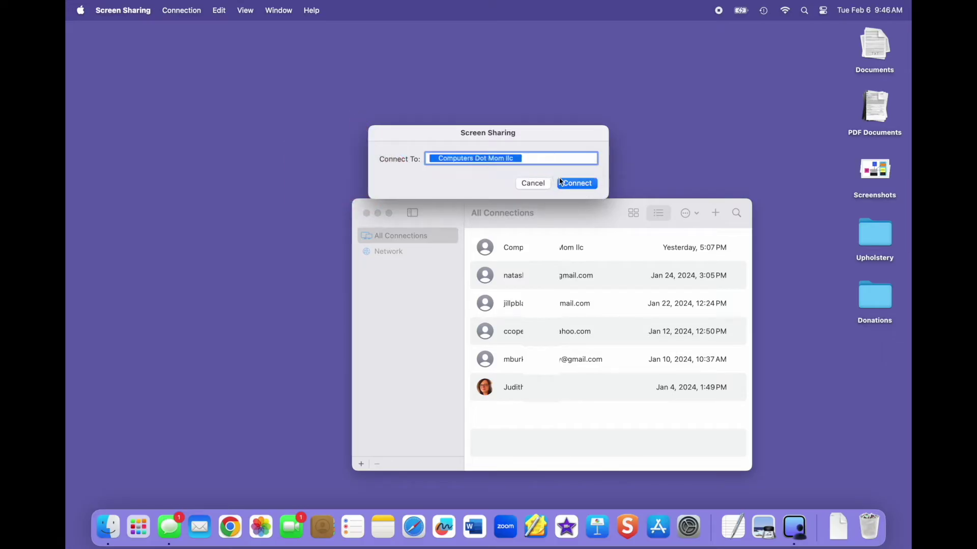
pyautogui.press('Return')
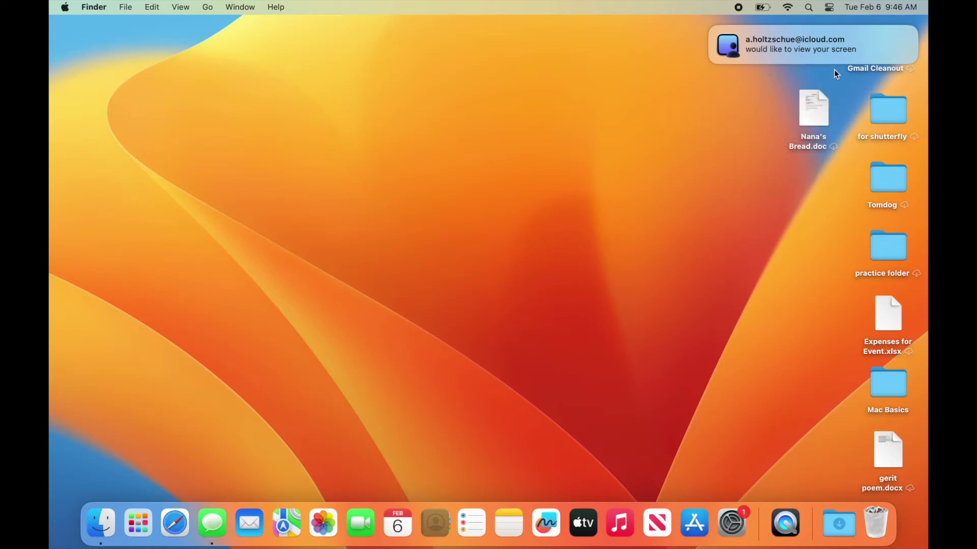
# Accept the incoming request via Options > Accept and grant the chosen access level
pyautogui.moveTo(855, 36)
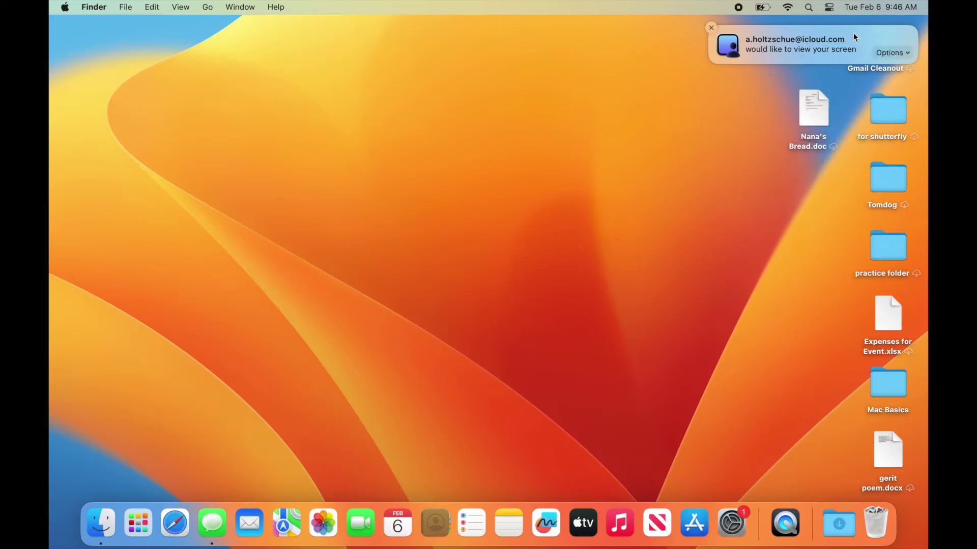
pyautogui.click(893, 53)
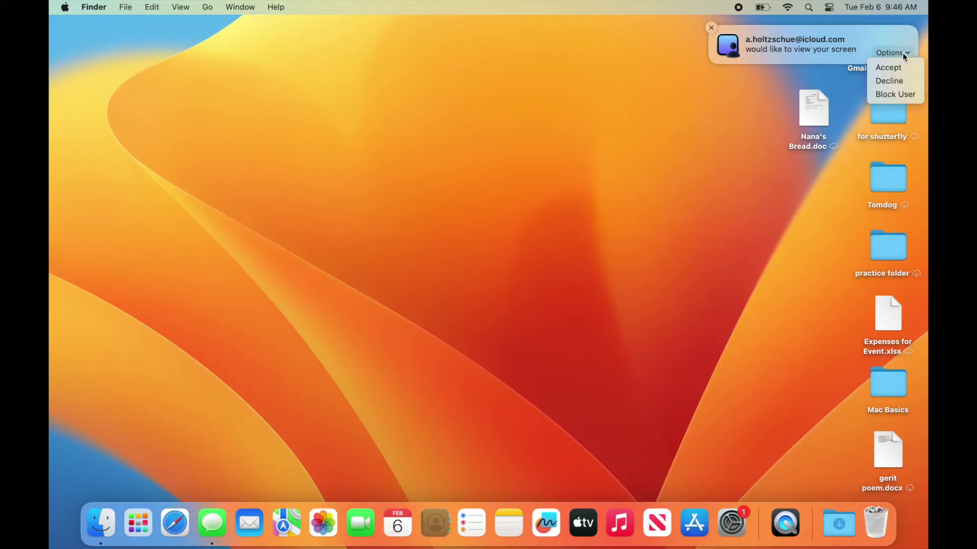
pyautogui.click(899, 69)
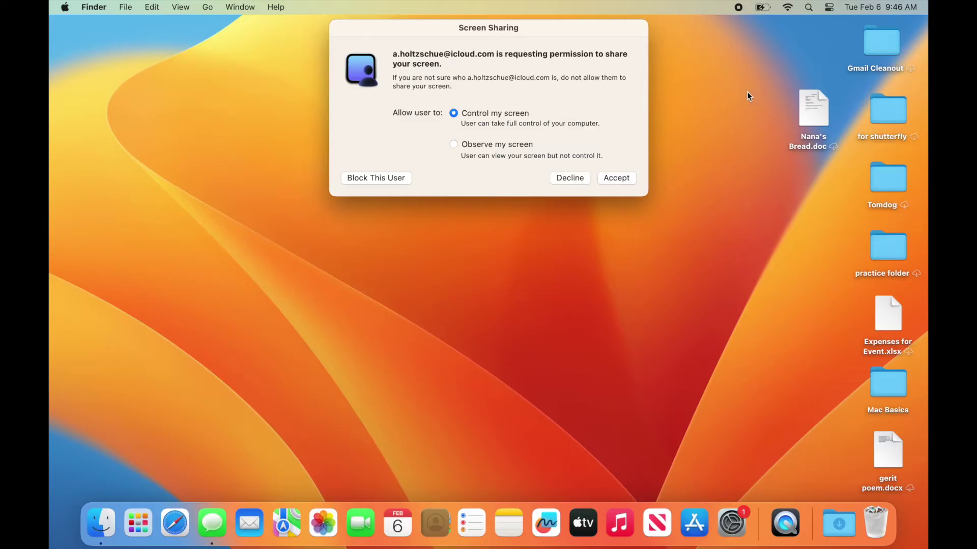
pyautogui.click(459, 144)
pyautogui.click(620, 178)
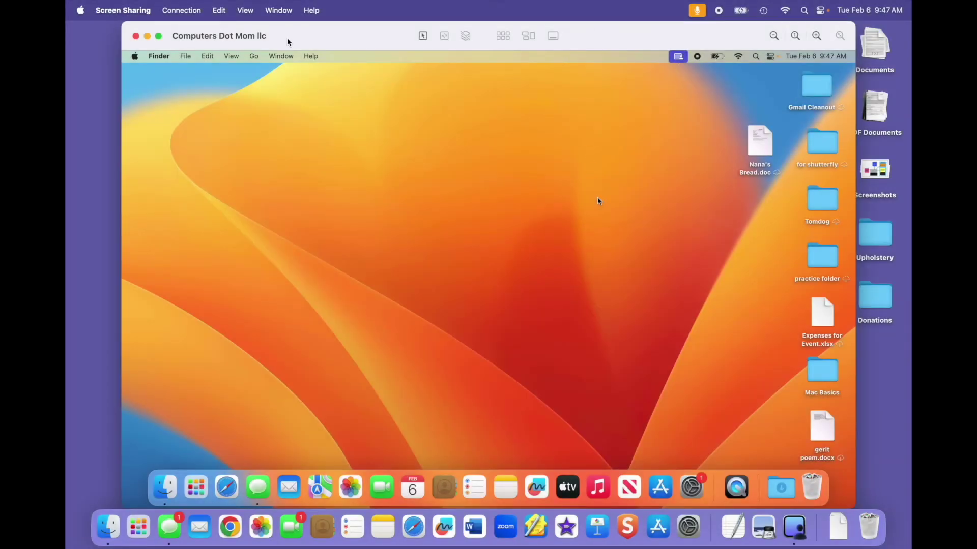
# Shrink and reposition the remote-screen window, then request control of the shared Mac
pyautogui.moveTo(283, 23); pyautogui.dragTo(280, 91)
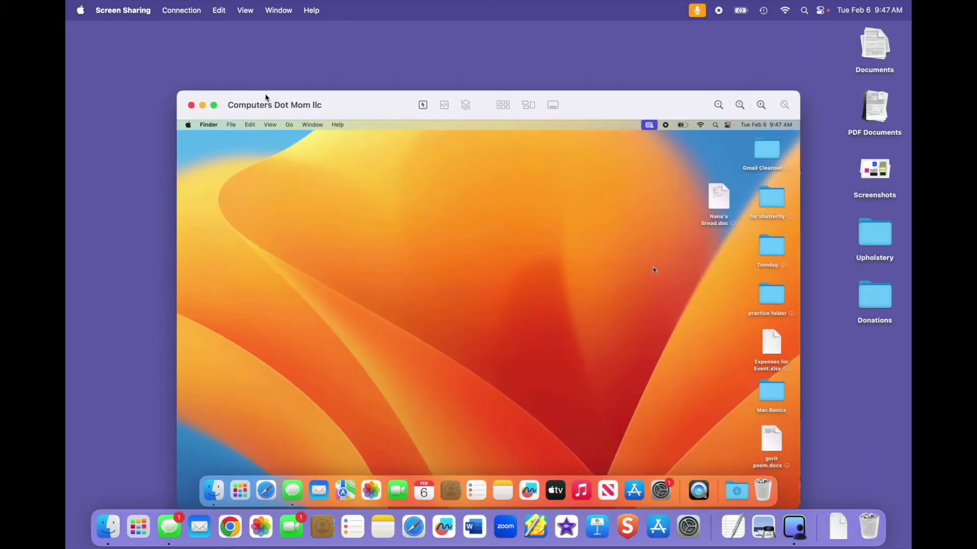
pyautogui.moveTo(334, 101); pyautogui.dragTo(325, 94)
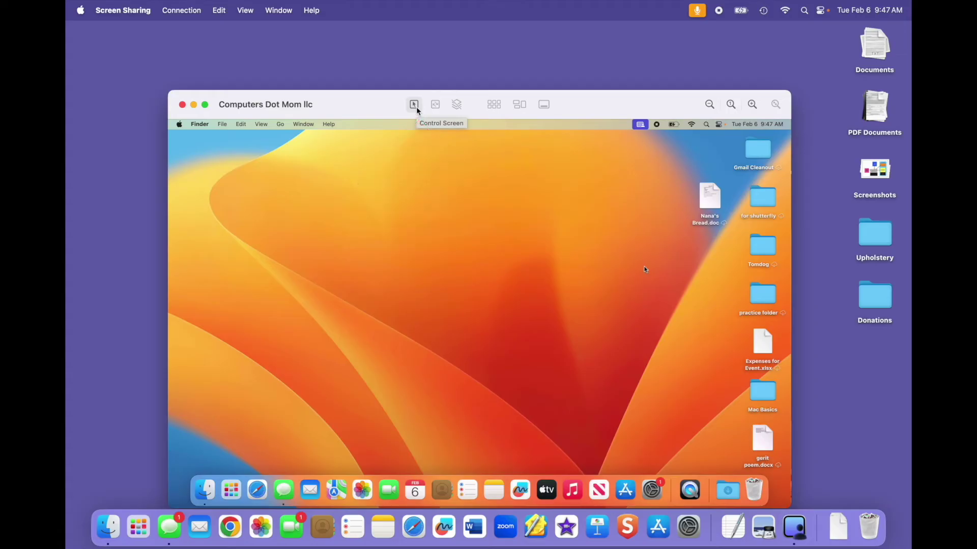
pyautogui.click(417, 108)
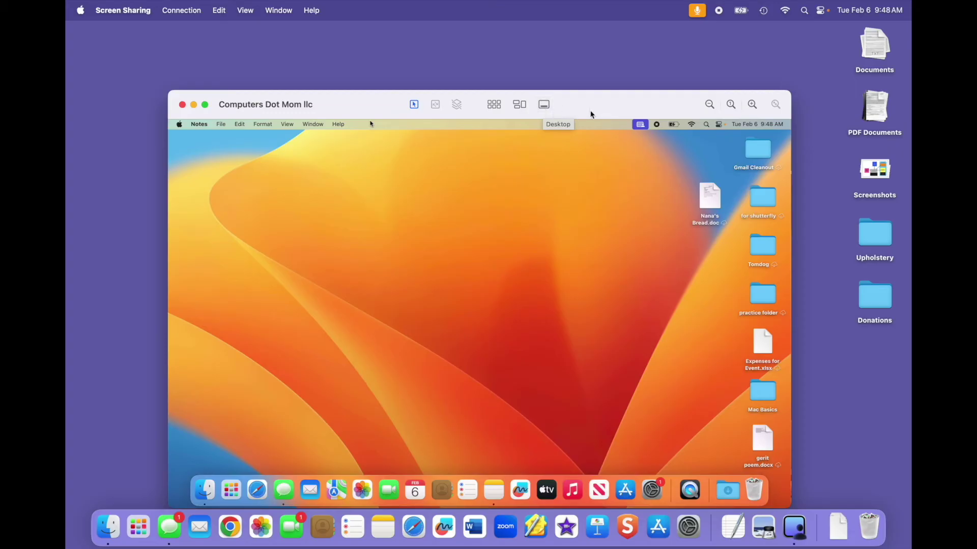
# Scale the remote screen down to fit the Screen Sharing window
pyautogui.click(710, 105)
# Adjust the remote screen's size and check the Edit menu's Use Shared Clipboard setting
pyautogui.click(744, 106)
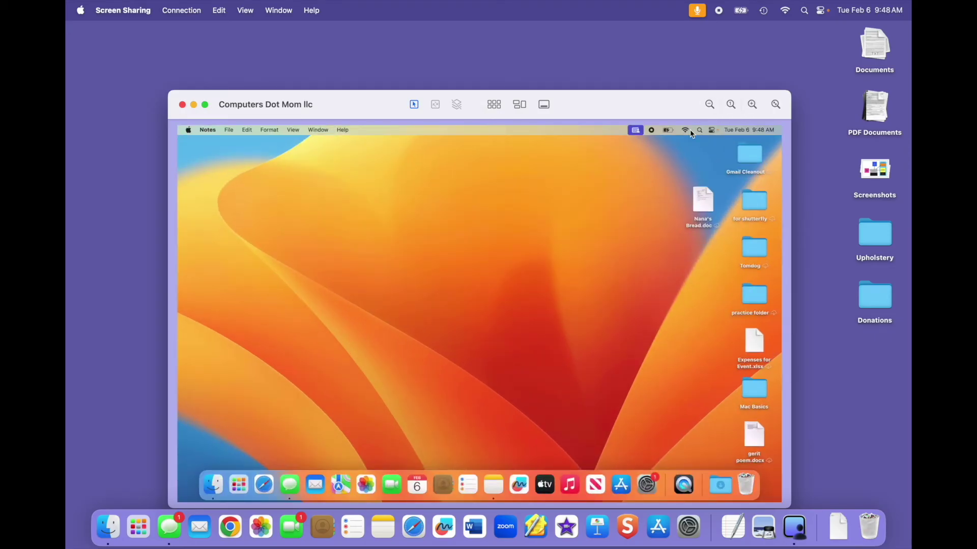
pyautogui.click(221, 10)
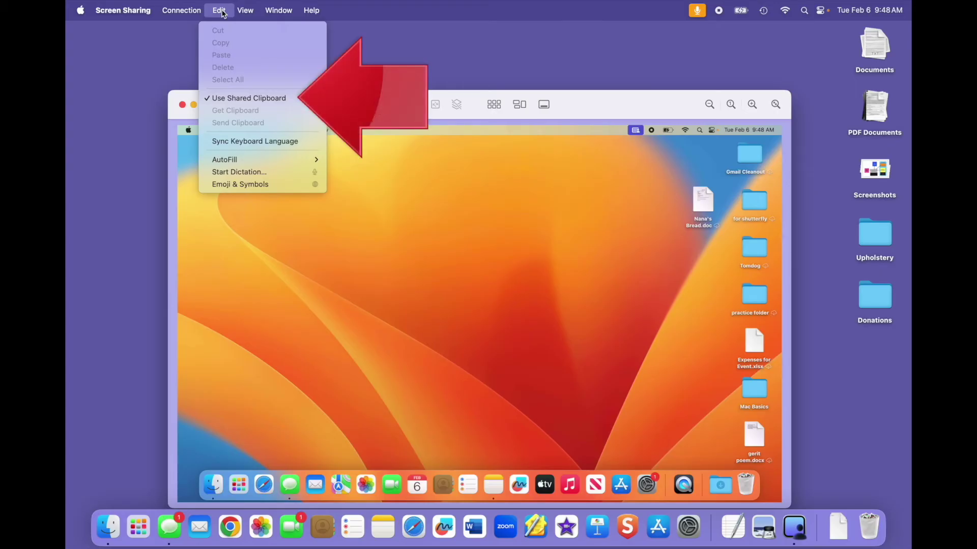
pyautogui.click(360, 324)
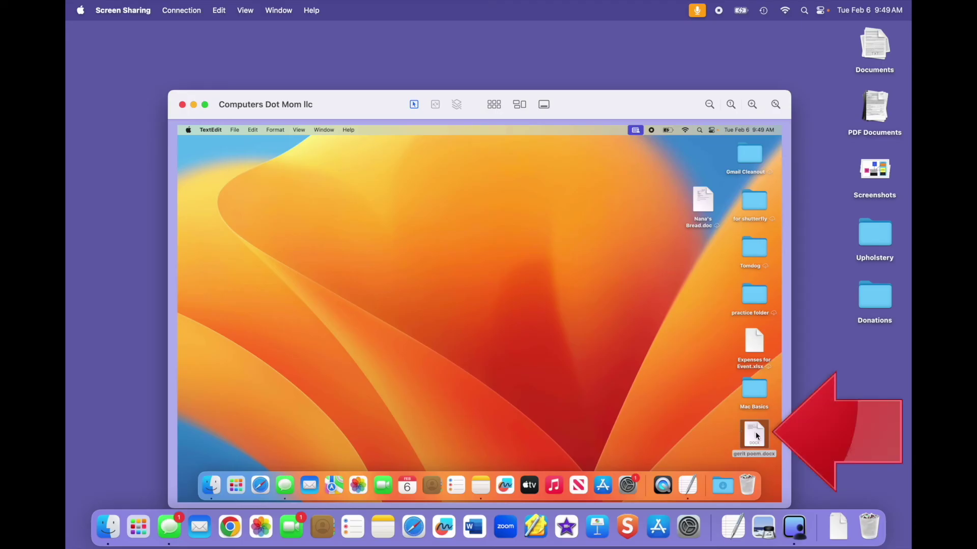
# Drag gerit poem.docx from the remote desktop into local Documents and close File Transfers
pyautogui.moveTo(753, 435); pyautogui.dragTo(478, 273)
pyautogui.moveTo(592, 440); pyautogui.dragTo(874, 48)
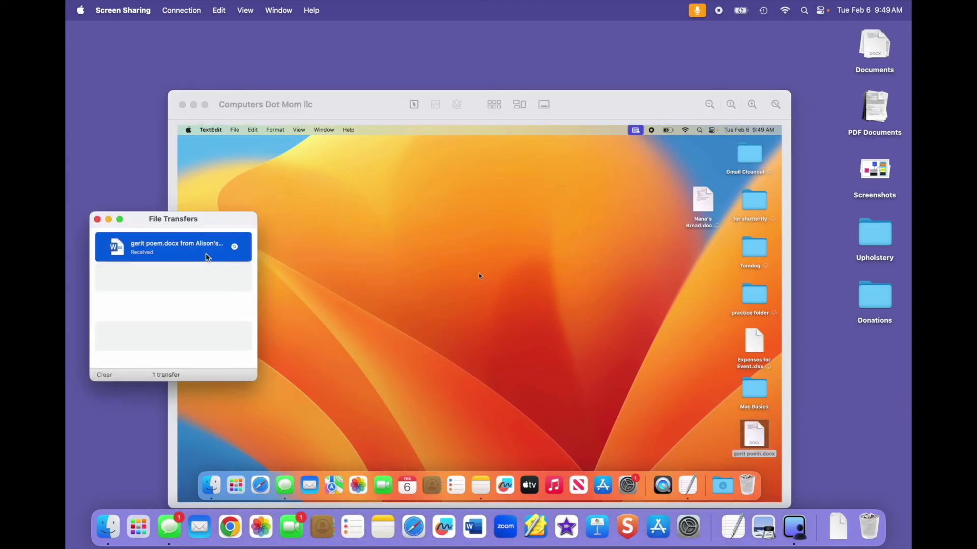
pyautogui.click(97, 219)
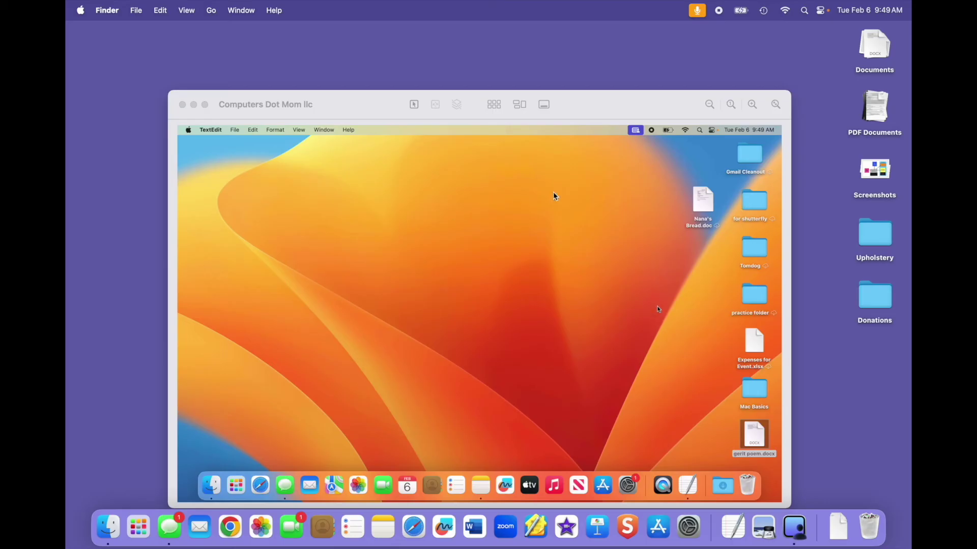
pyautogui.click(381, 112)
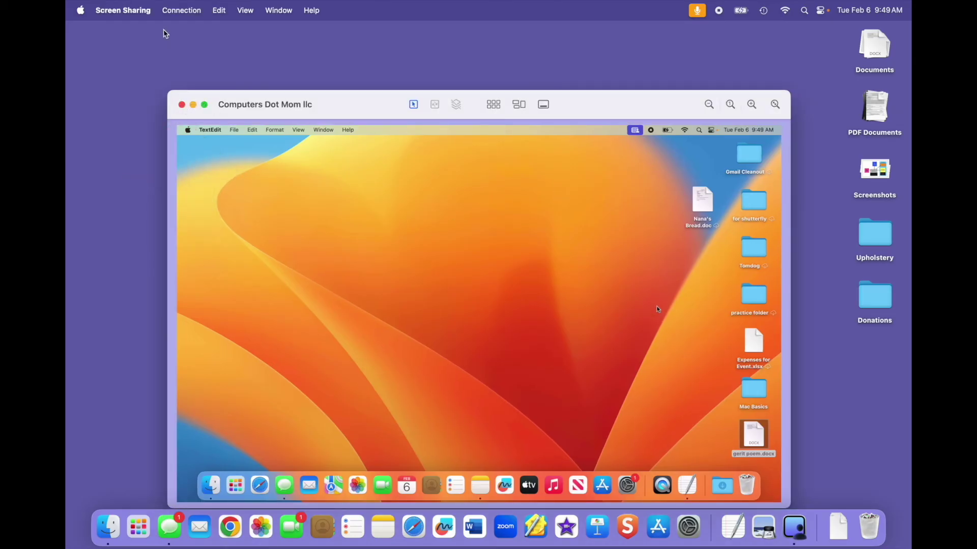
# Quit the Screen Sharing viewer and choose End Screen Sharing from the shared Mac's status menu
pyautogui.click(149, 16)
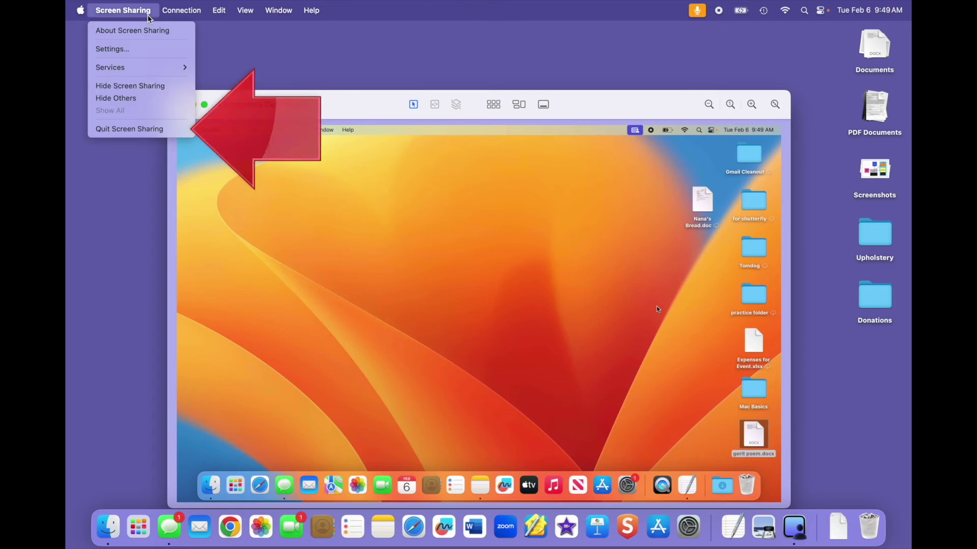
pyautogui.click(169, 131)
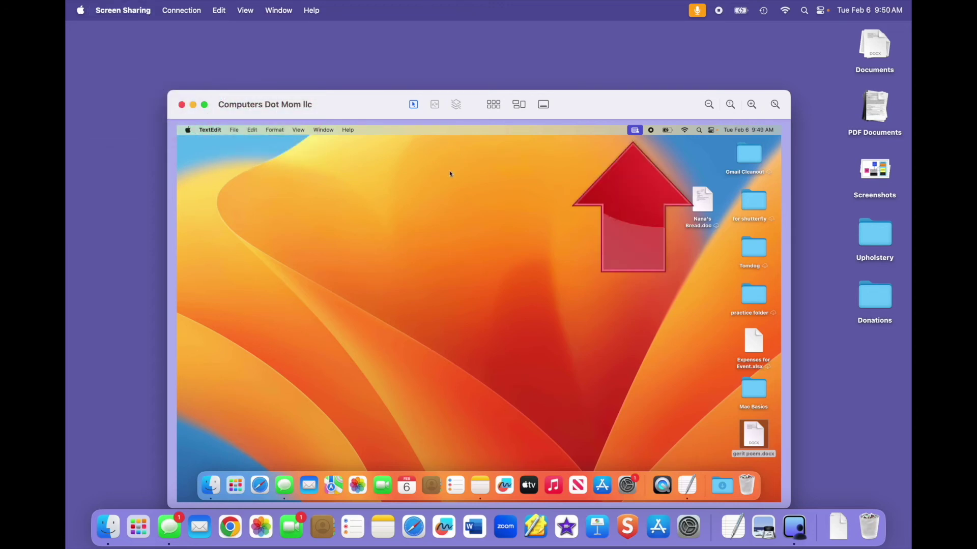
pyautogui.click(638, 132)
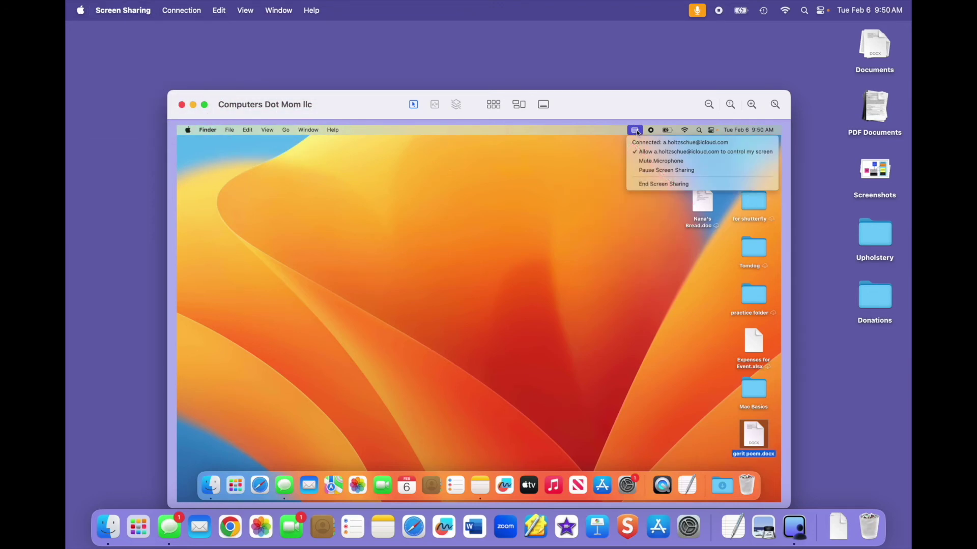
pyautogui.click(637, 186)
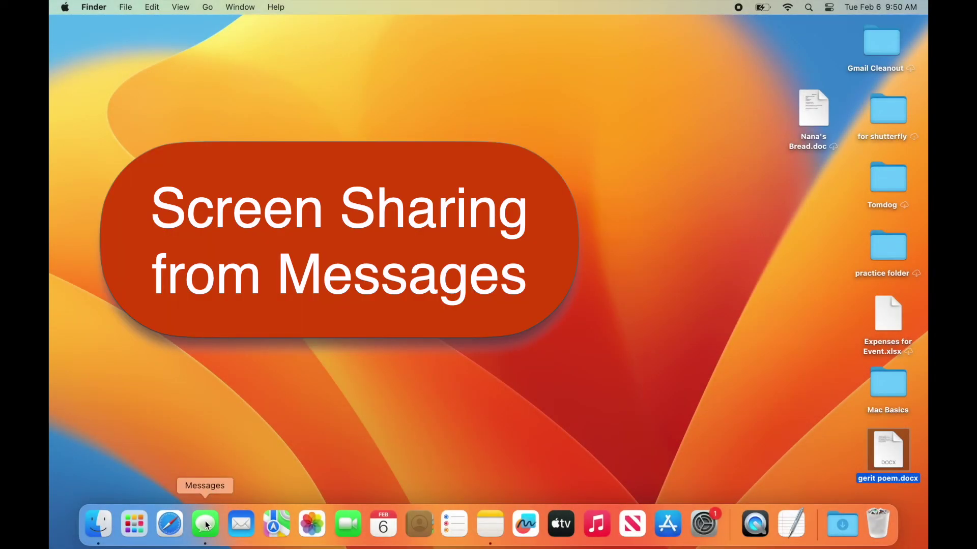
# Open Messages, show the contact's details and screen-sharing choices, then dismiss the choices
pyautogui.click(206, 525)
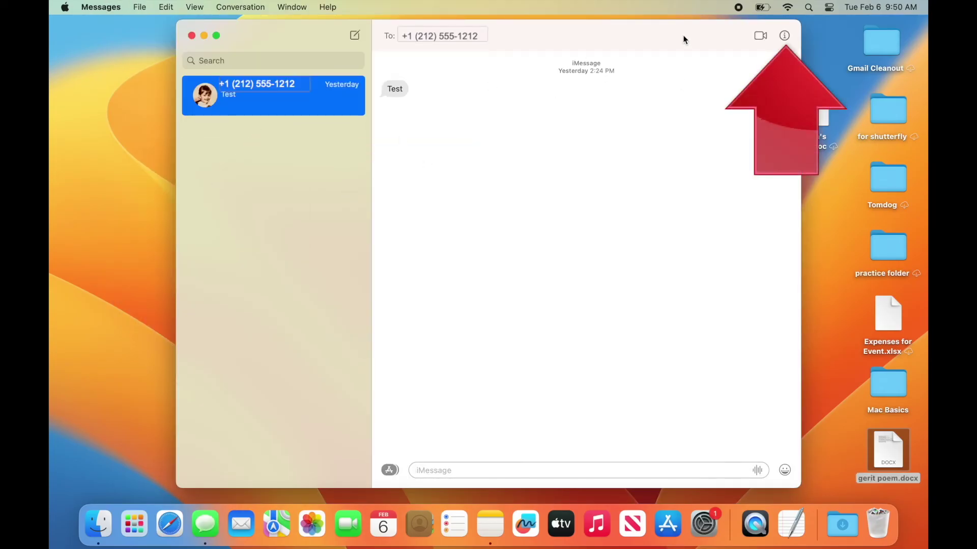
pyautogui.click(785, 35)
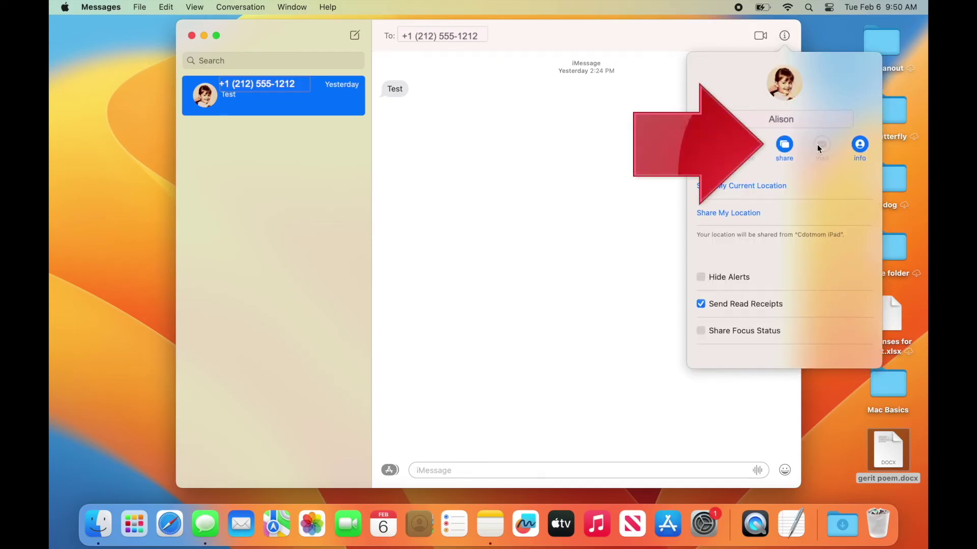
pyautogui.click(790, 145)
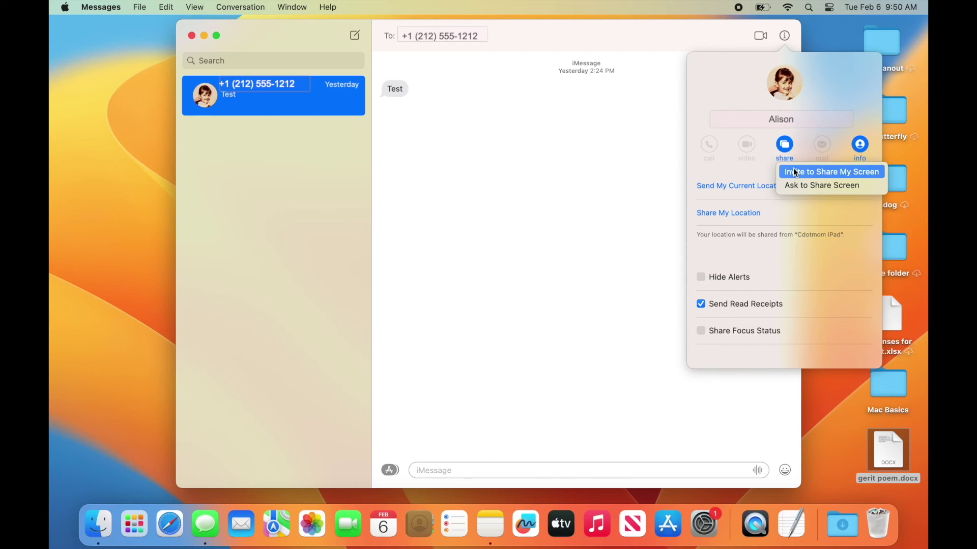
pyautogui.click(679, 161)
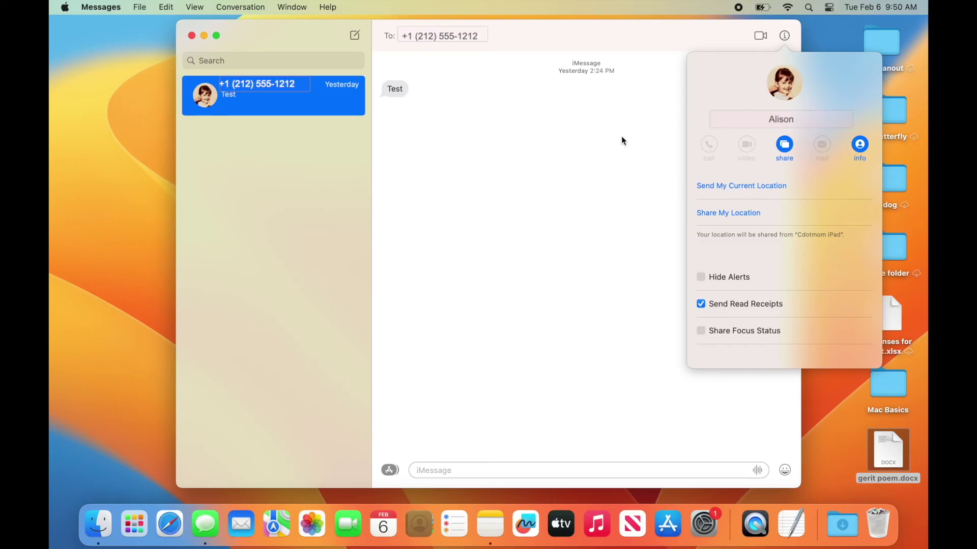